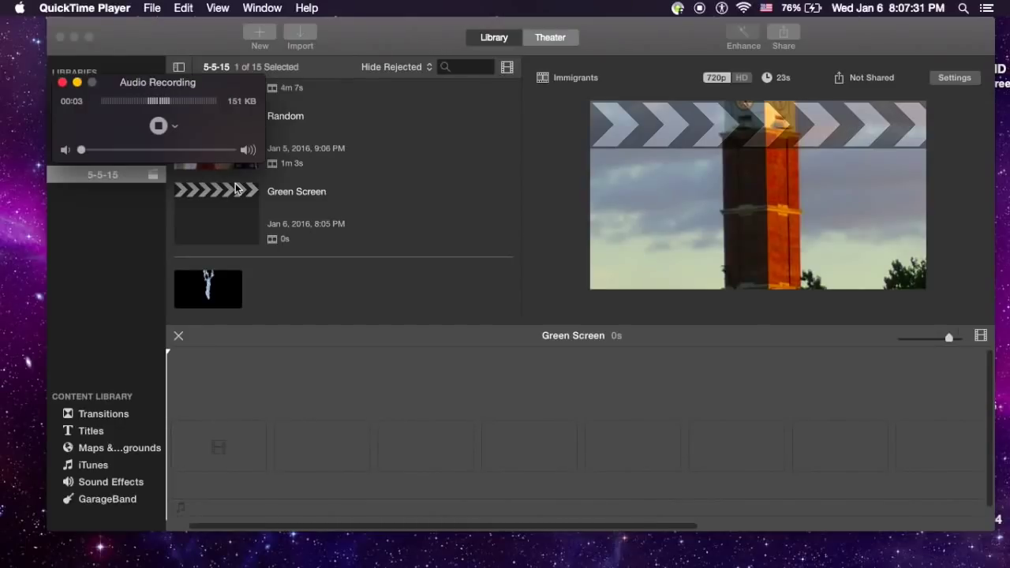
# Bring iMovie forward and slide its window left to expose the desktop video files.
pyautogui.click(371, 31)
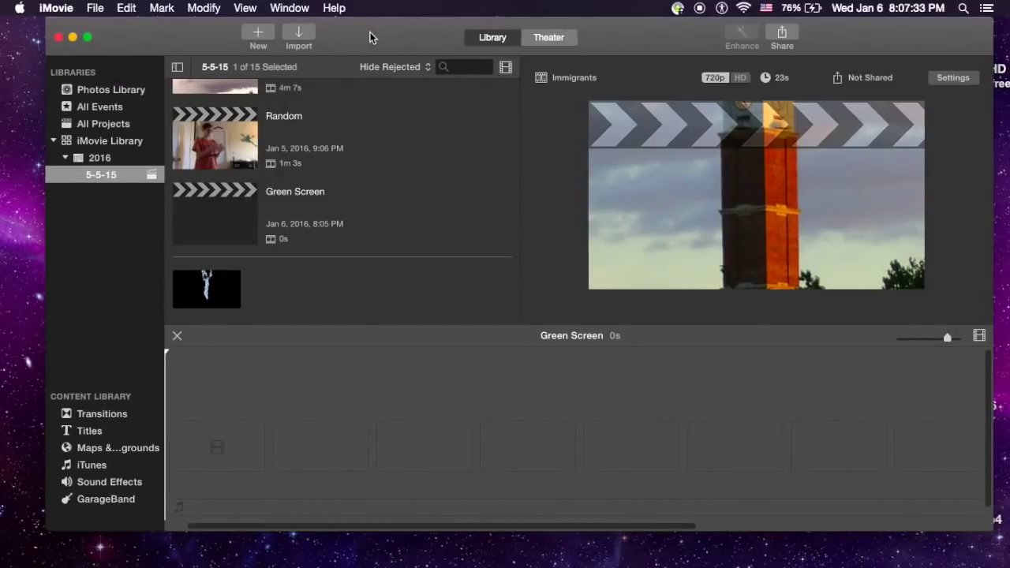
pyautogui.moveTo(380, 38); pyautogui.dragTo(365, 38)
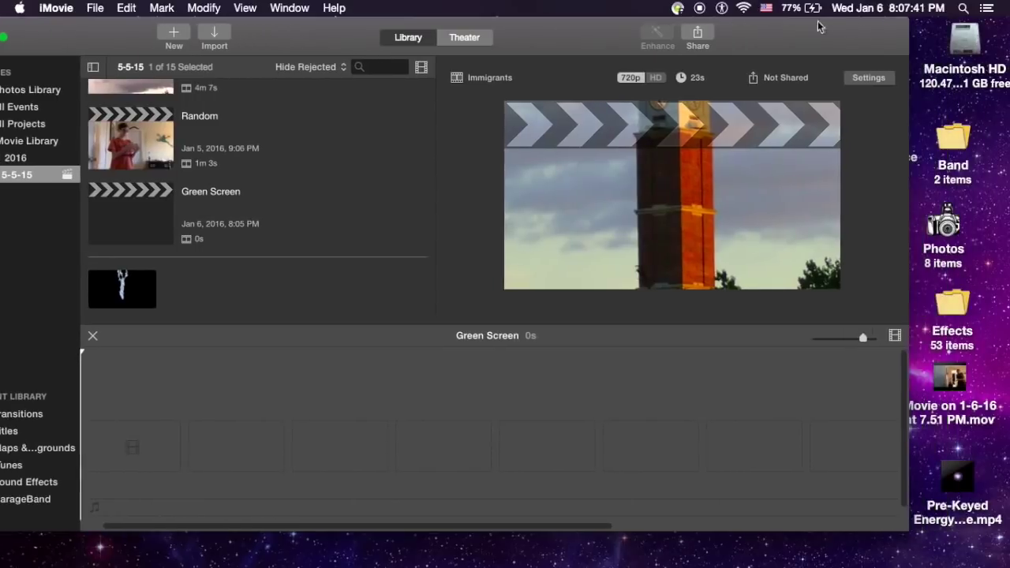
pyautogui.moveTo(885, 38); pyautogui.dragTo(787, 16)
# Add 'Movie on 1-6-16 at 7.51 PM.mov' to the timeline, then place Pre-Keyed Energy above it.
pyautogui.moveTo(954, 379); pyautogui.dragTo(118, 450)
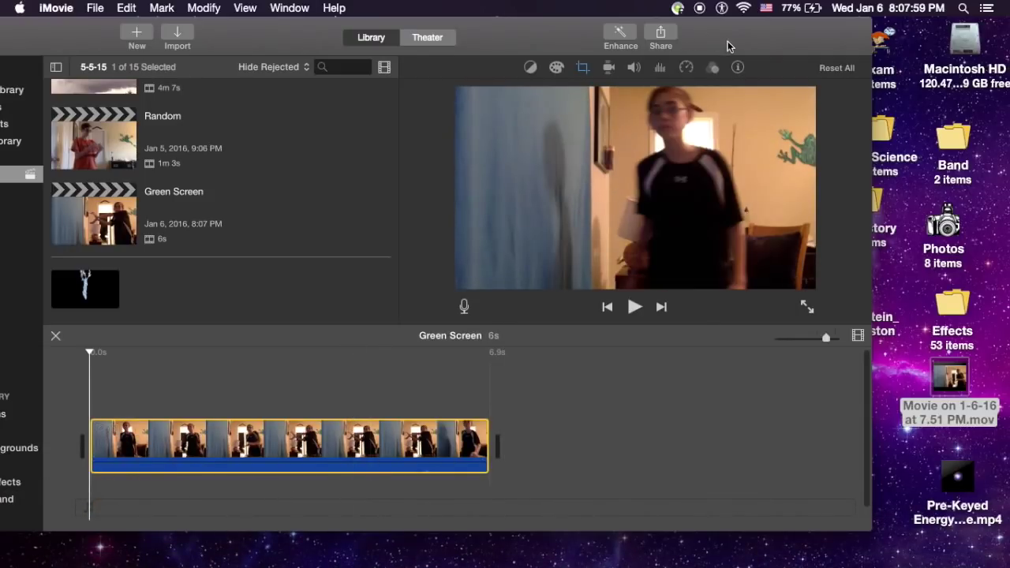
pyautogui.moveTo(728, 41); pyautogui.dragTo(533, 7)
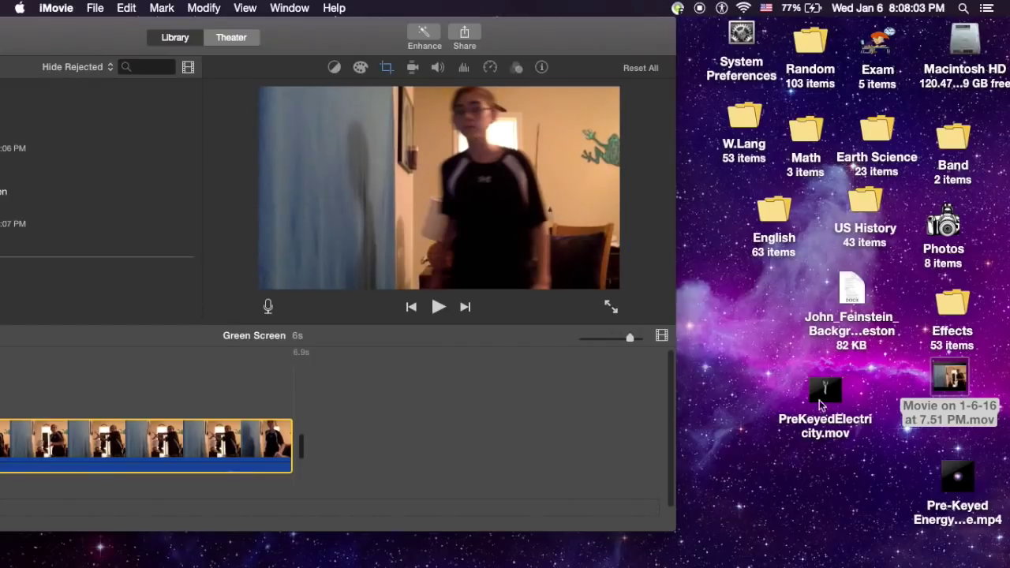
pyautogui.click(802, 385)
pyautogui.moveTo(890, 483)
pyautogui.mouseDown()
pyautogui.moveTo(969, 481)
pyautogui.moveTo(848, 491)
pyautogui.mouseUp()
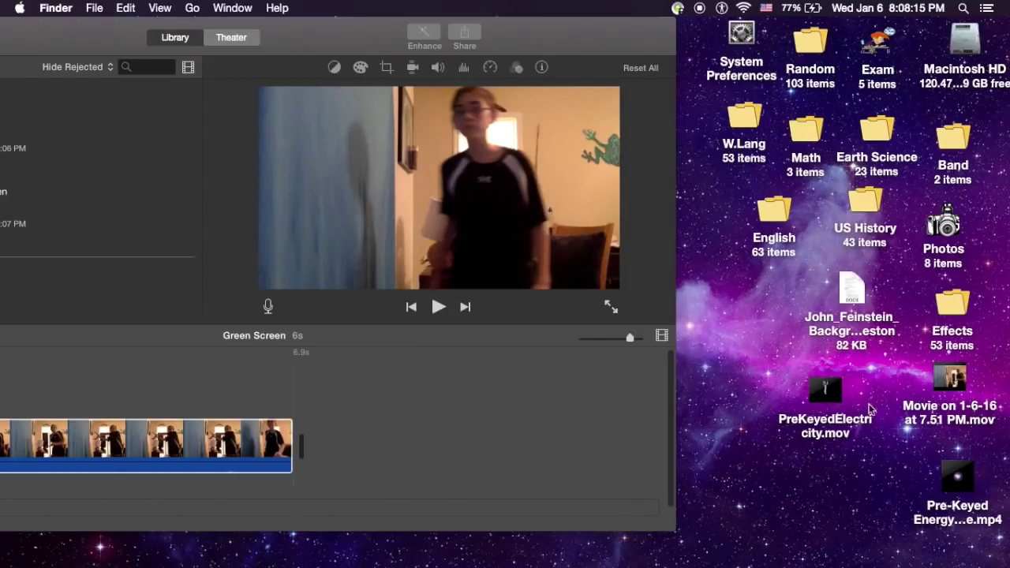
pyautogui.moveTo(962, 478); pyautogui.dragTo(23, 364)
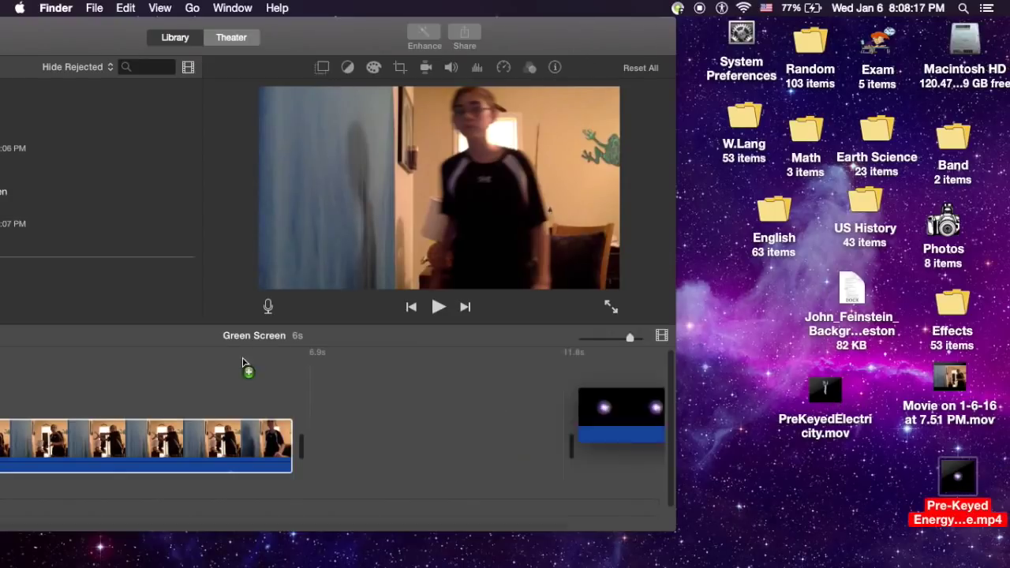
pyautogui.click(369, 38)
pyautogui.moveTo(292, 26); pyautogui.dragTo(522, 10)
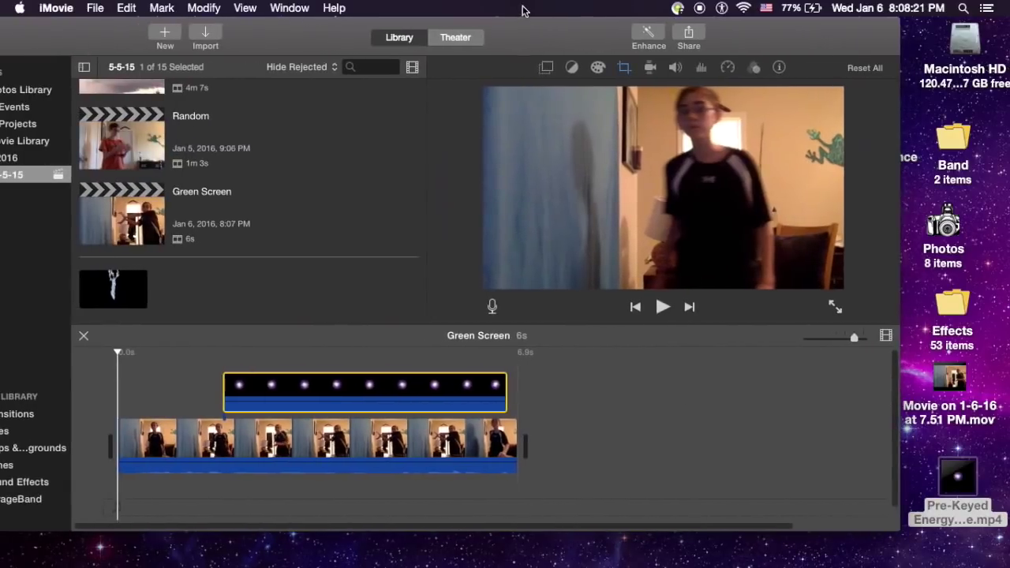
pyautogui.click(479, 355)
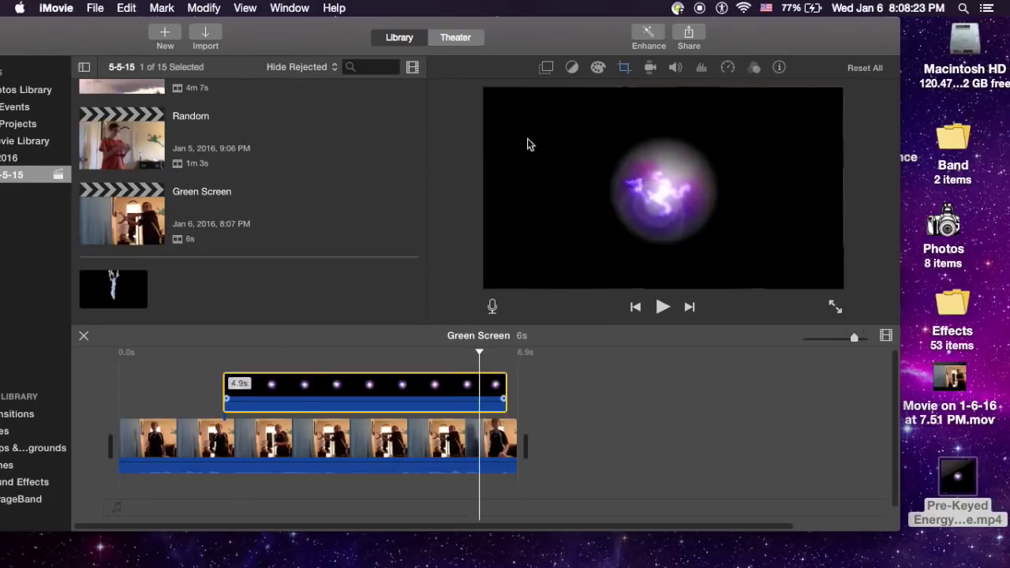
pyautogui.click(546, 69)
pyautogui.click(528, 98)
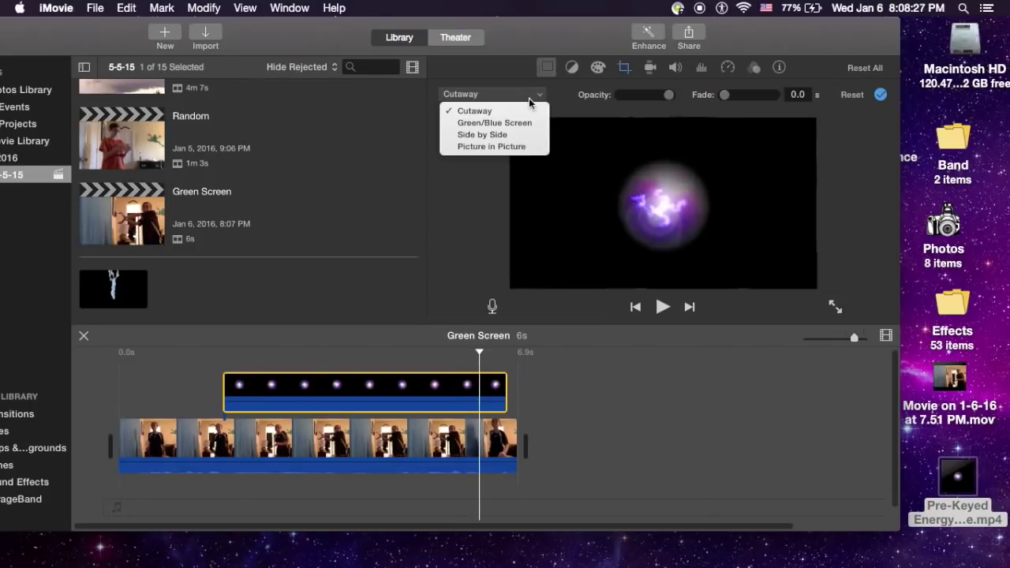
pyautogui.click(527, 149)
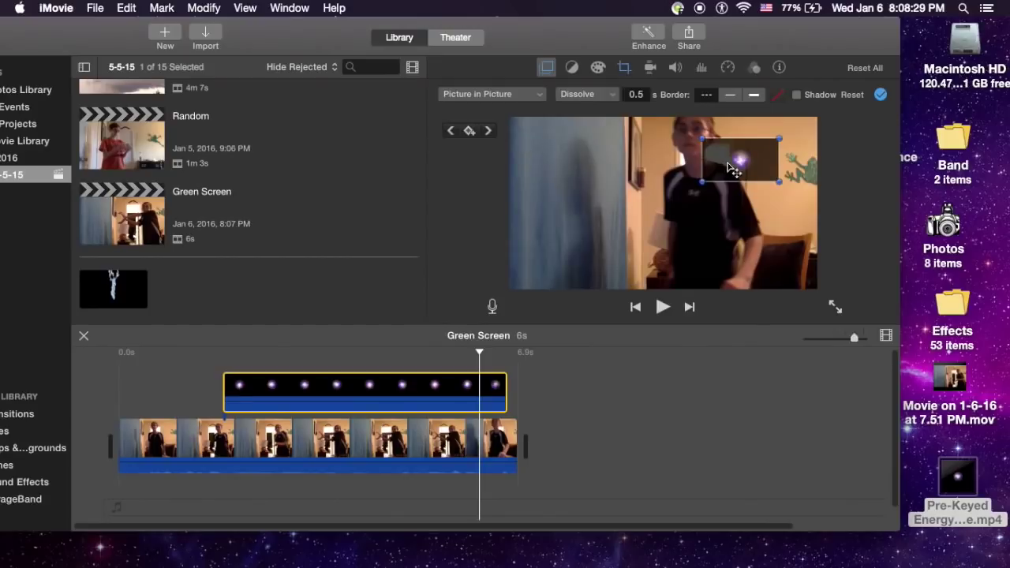
pyautogui.moveTo(745, 172)
pyautogui.mouseDown()
pyautogui.moveTo(593, 217)
pyautogui.moveTo(514, 253)
pyautogui.moveTo(495, 292)
pyautogui.moveTo(466, 290)
pyautogui.mouseUp()
pyautogui.moveTo(619, 232)
pyautogui.mouseDown()
pyautogui.moveTo(687, 210)
pyautogui.moveTo(675, 210)
pyautogui.mouseUp()
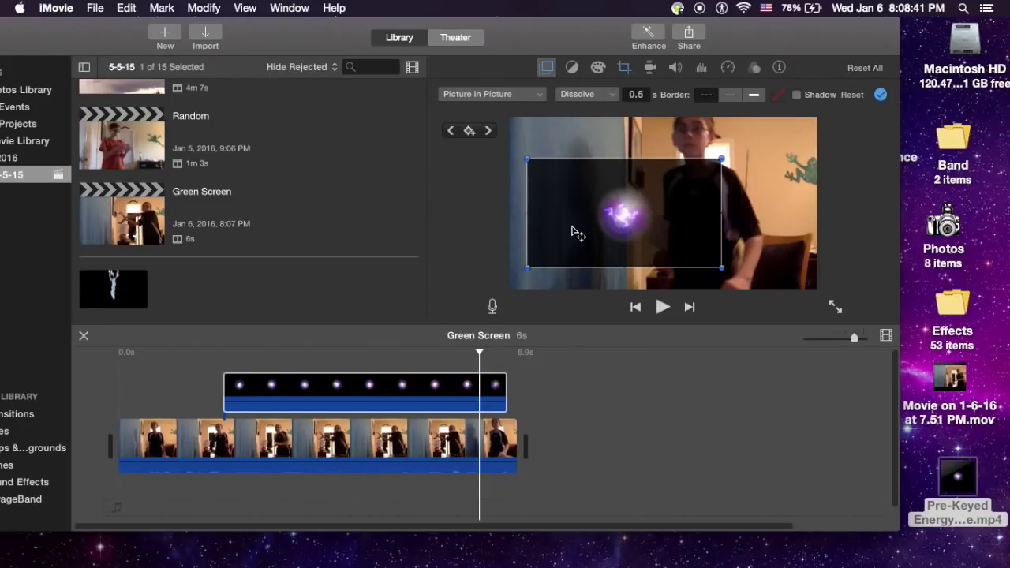
pyautogui.click(467, 385)
pyautogui.press('Delete')
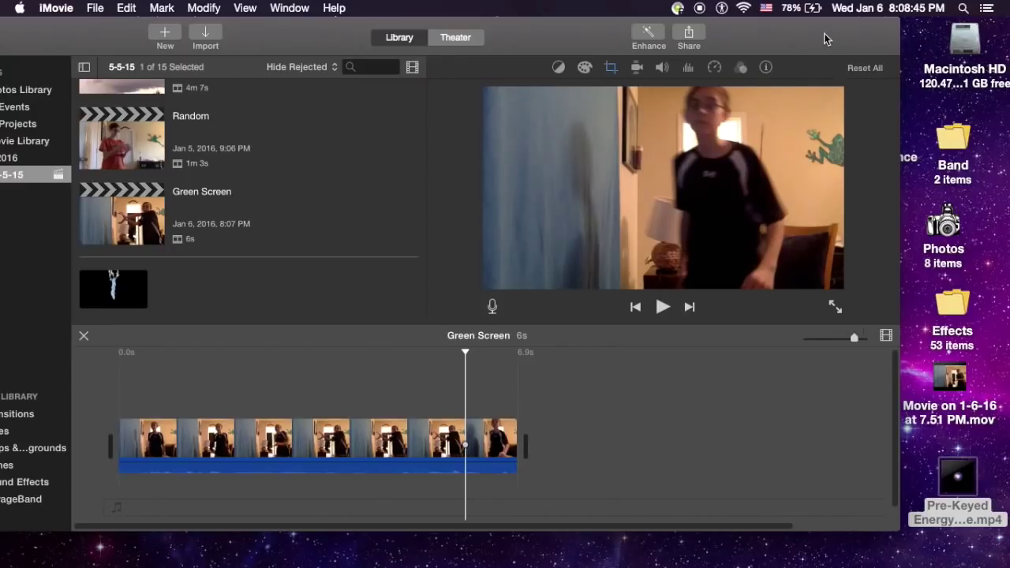
pyautogui.moveTo(825, 38); pyautogui.dragTo(539, 5)
# Connect the PreKeyedElectricity clip above the webcam clip, trimmed to about 2.3 seconds mid-timeline.
pyautogui.moveTo(838, 396); pyautogui.dragTo(119, 391)
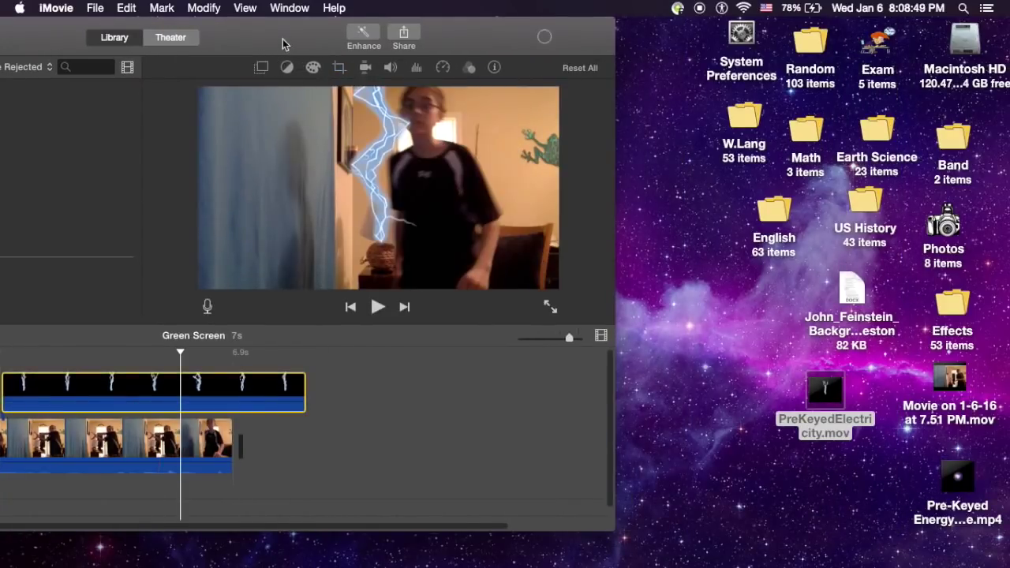
pyautogui.moveTo(282, 40); pyautogui.dragTo(672, 8)
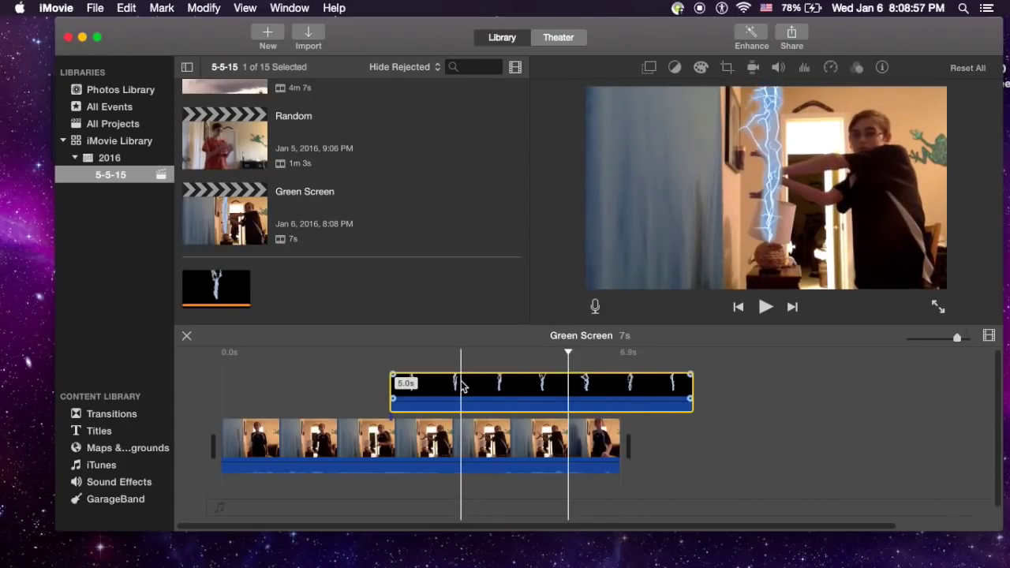
pyautogui.moveTo(460, 383); pyautogui.dragTo(436, 385)
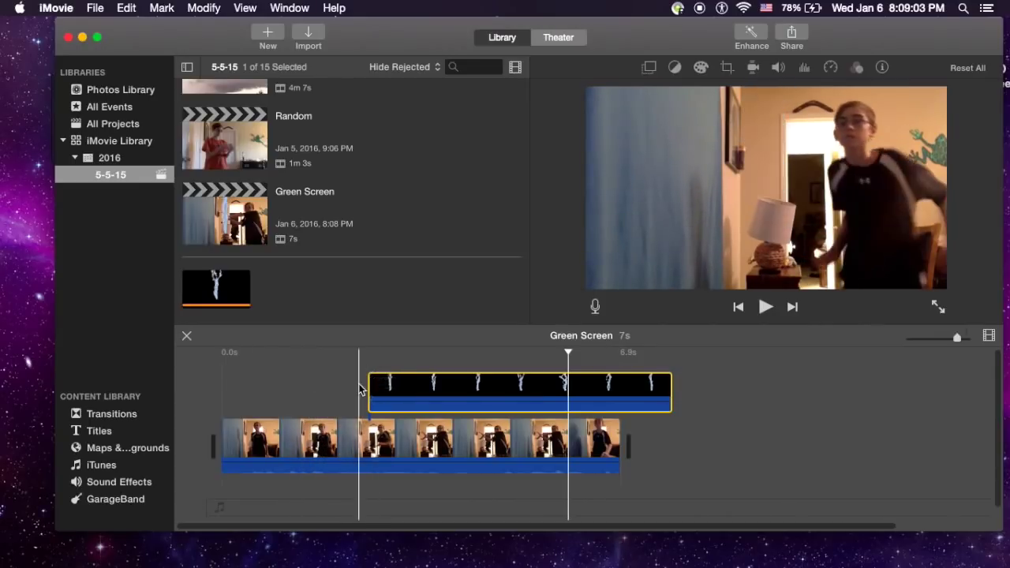
pyautogui.click(399, 385)
pyautogui.moveTo(417, 382); pyautogui.dragTo(448, 384)
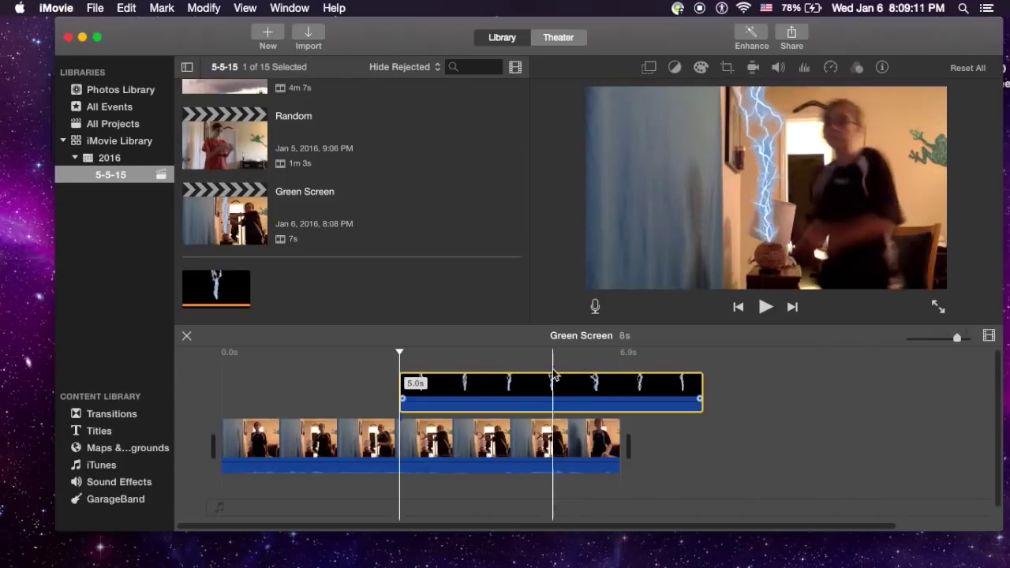
pyautogui.click(530, 352)
pyautogui.moveTo(670, 383); pyautogui.dragTo(528, 383)
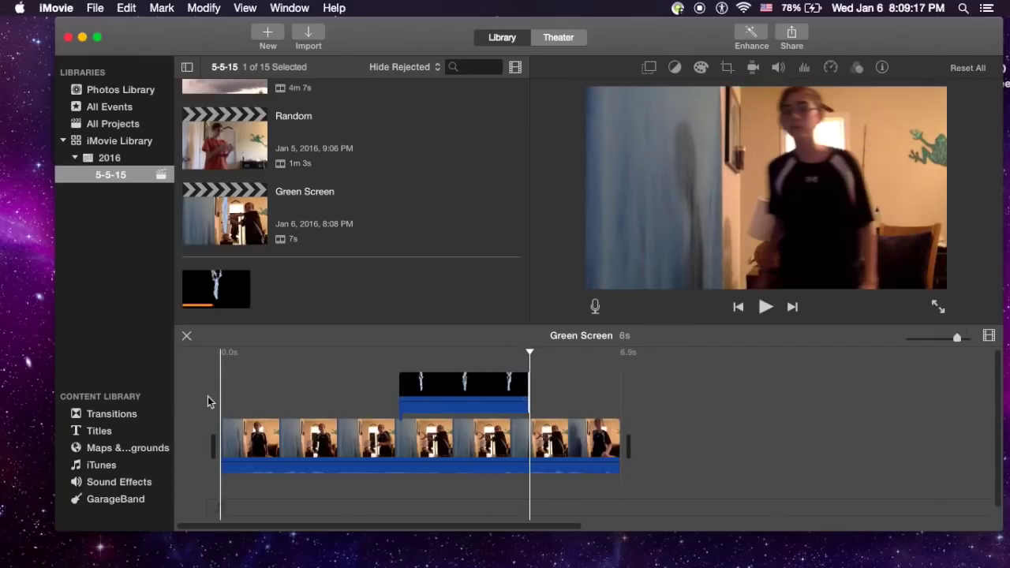
# Preview the project from the beginning with the computer's sound muted.
pyautogui.press('\\')
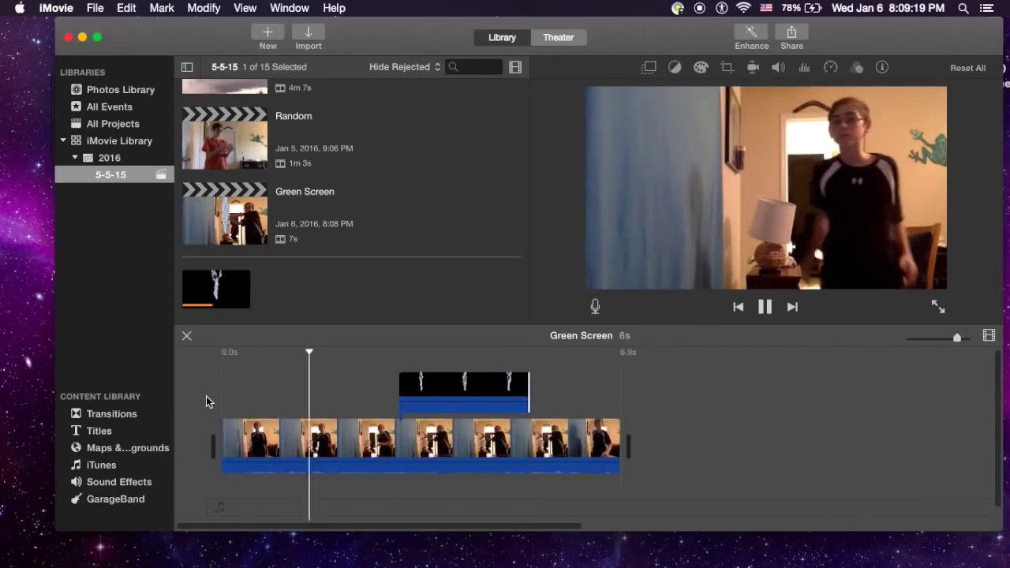
pyautogui.press('XF86AudioMute')
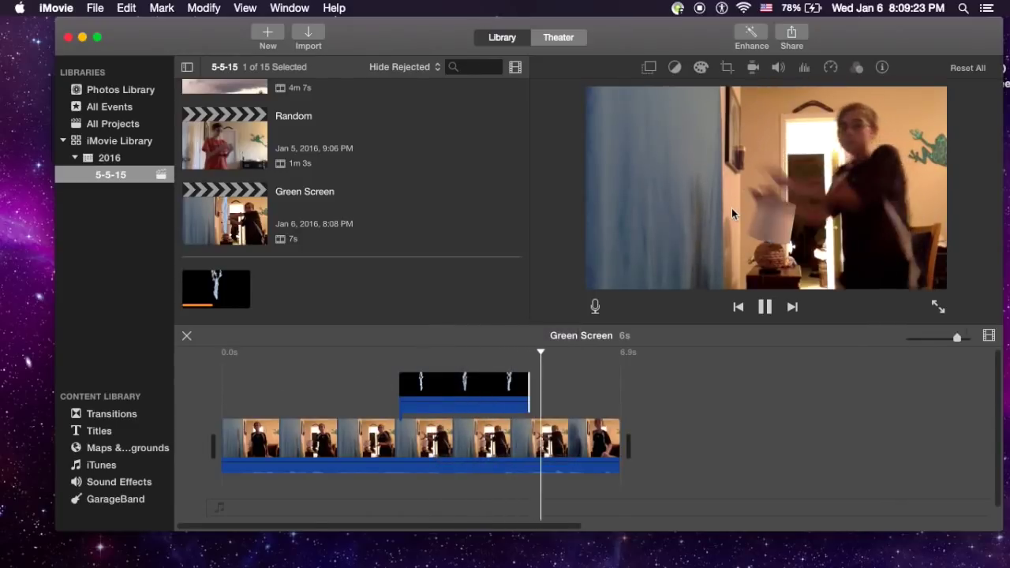
pyautogui.click(469, 385)
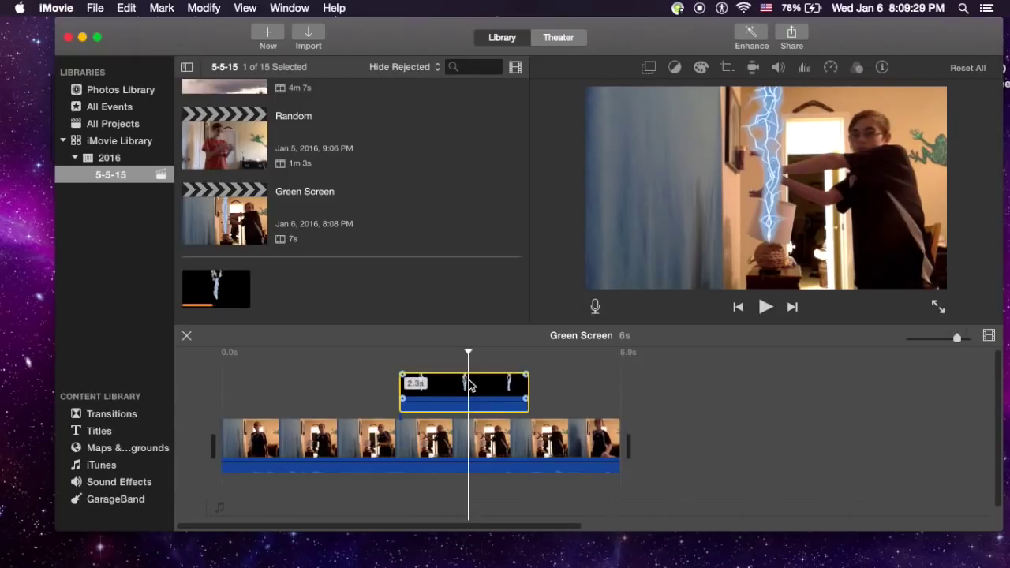
# Make the electricity clip a Picture in Picture inset at the left-centre of the frame.
pyautogui.click(649, 68)
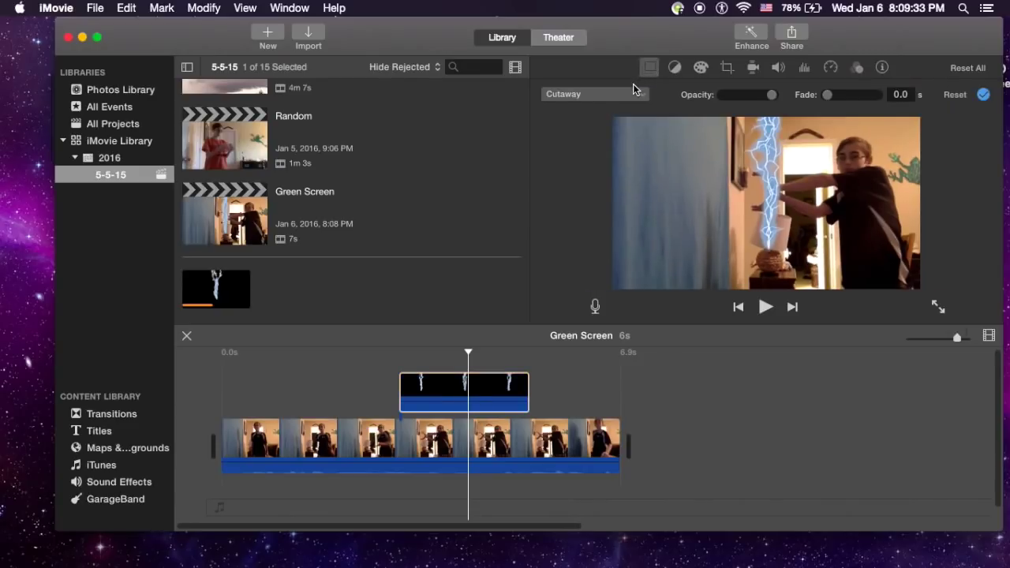
pyautogui.click(635, 94)
pyautogui.click(639, 149)
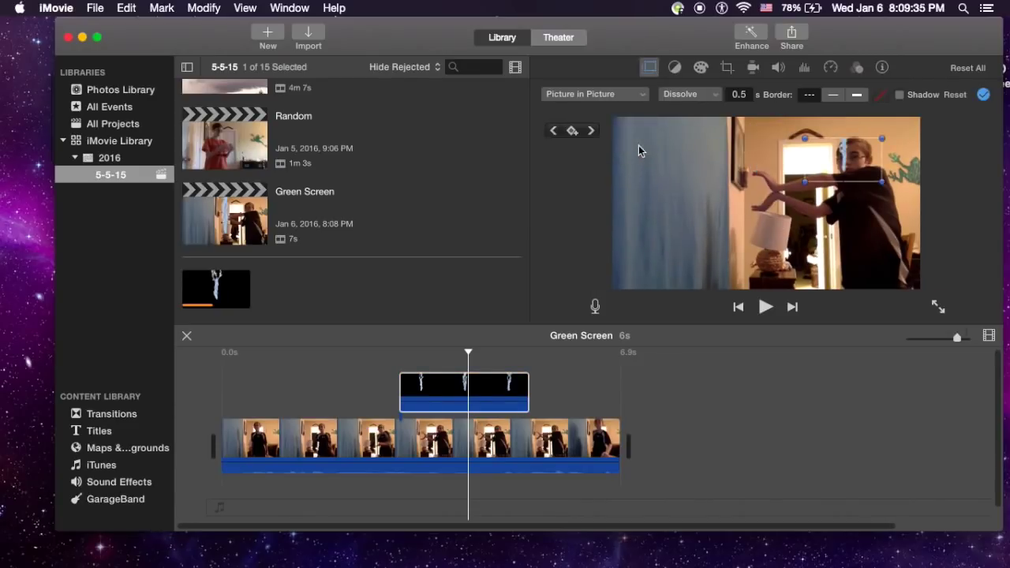
pyautogui.moveTo(844, 161)
pyautogui.mouseDown()
pyautogui.moveTo(727, 190)
pyautogui.moveTo(625, 250)
pyautogui.mouseUp()
# Rotate the inset 90° counter-clockwise, enlarge it to reach the hands, and confirm.
pyautogui.click(727, 68)
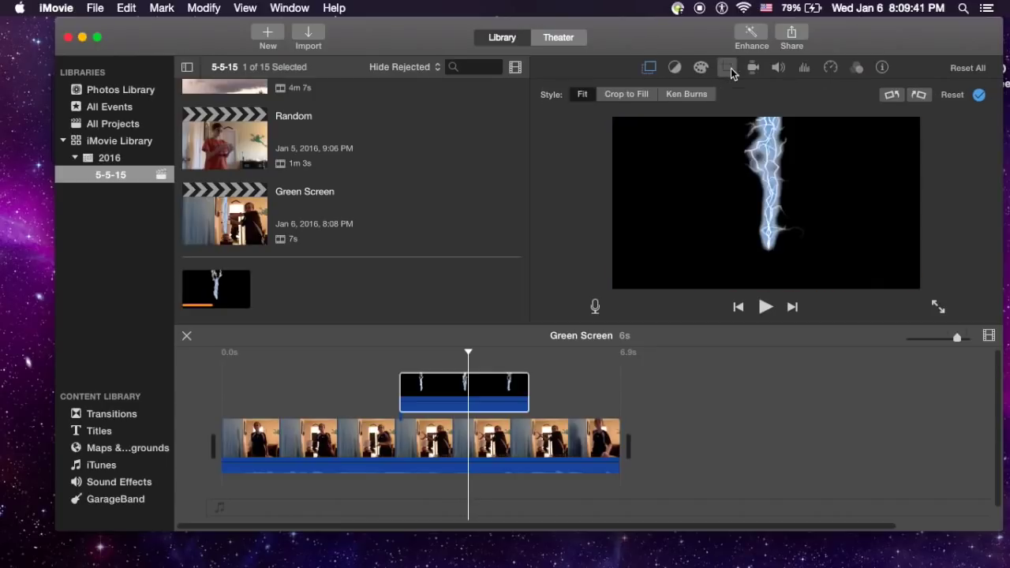
pyautogui.click(893, 95)
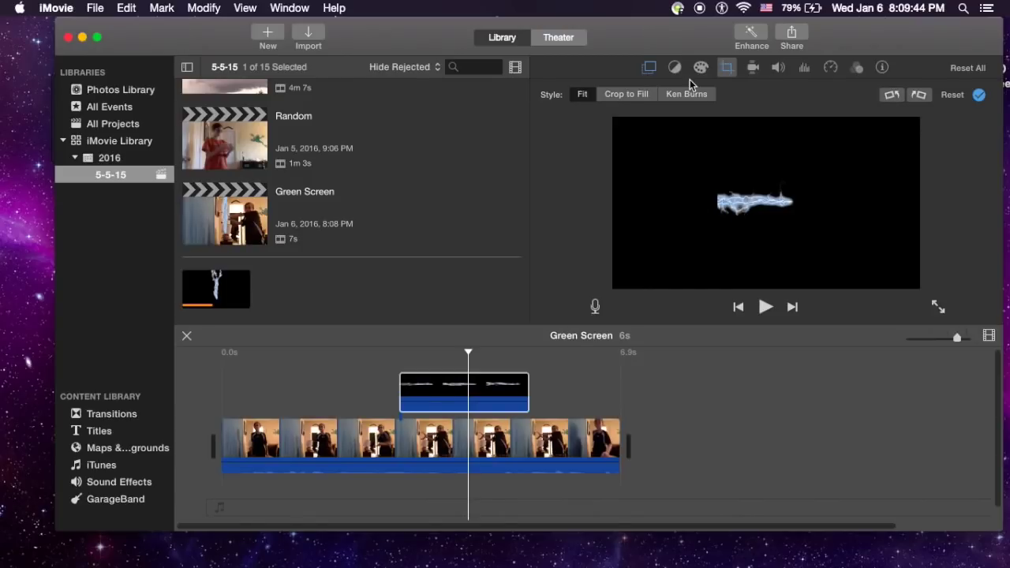
pyautogui.click(648, 70)
pyautogui.moveTo(731, 160)
pyautogui.mouseDown()
pyautogui.moveTo(834, 138)
pyautogui.moveTo(764, 226)
pyautogui.mouseUp()
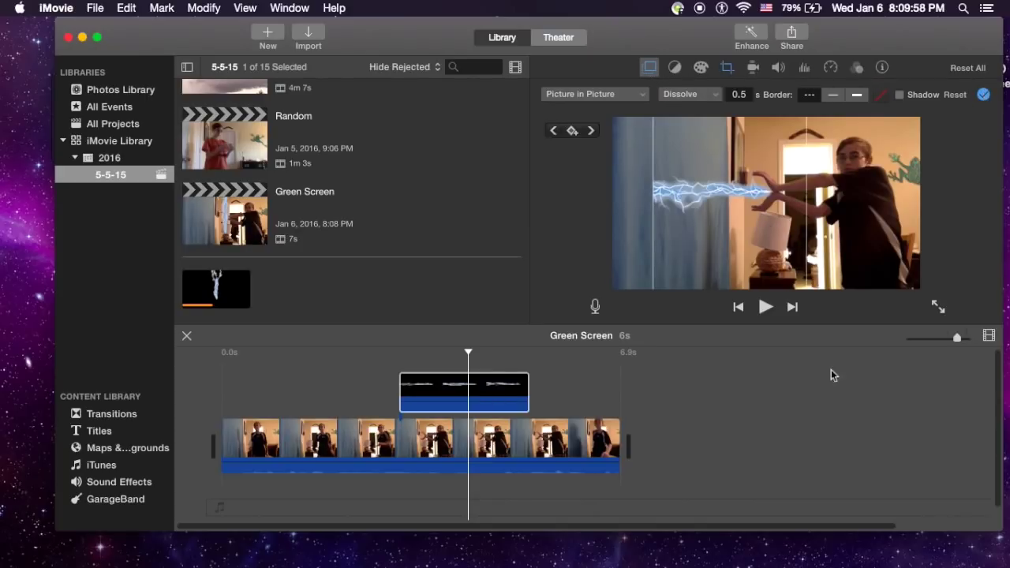
pyautogui.click(984, 96)
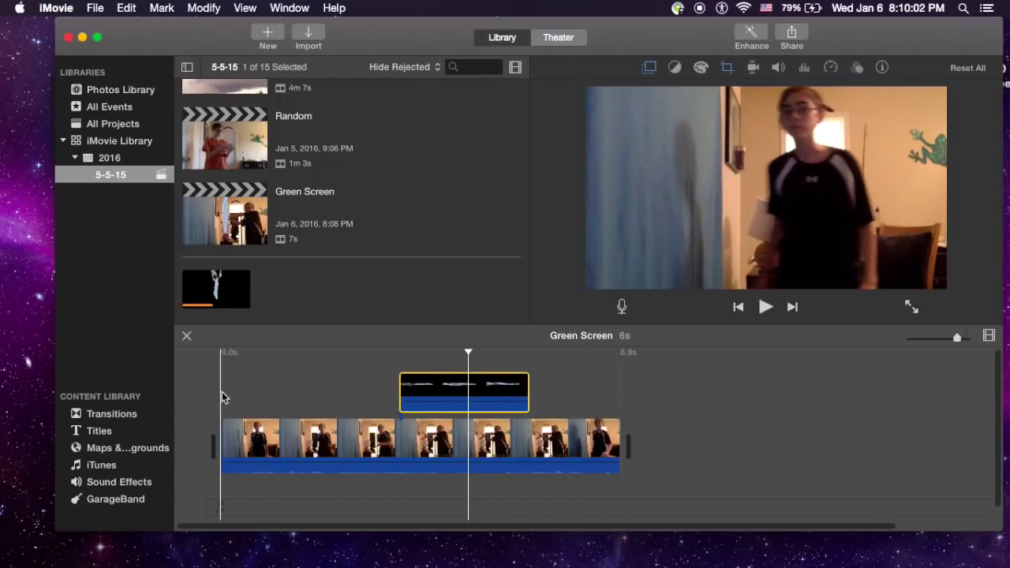
# Play and stop the edit to check the horizontal lightning reaching the person's hands.
pyautogui.press('space')
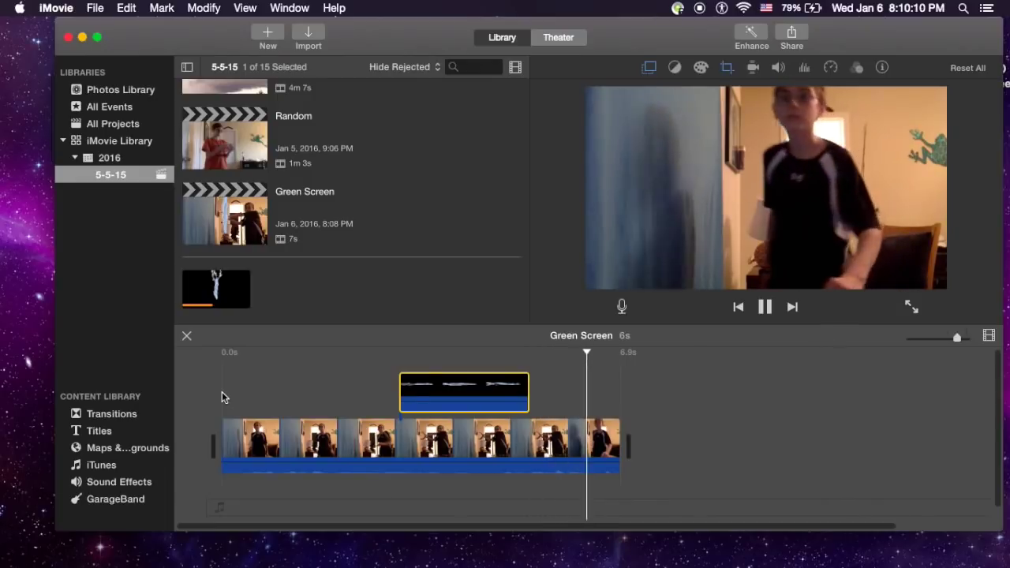
pyautogui.press('space')
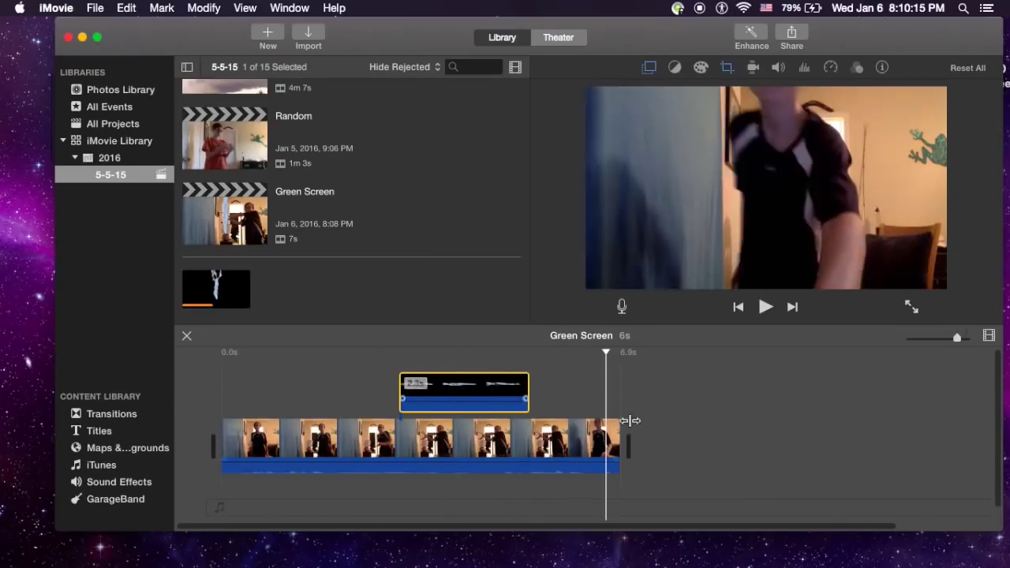
pyautogui.moveTo(914, 34); pyautogui.dragTo(884, 20)
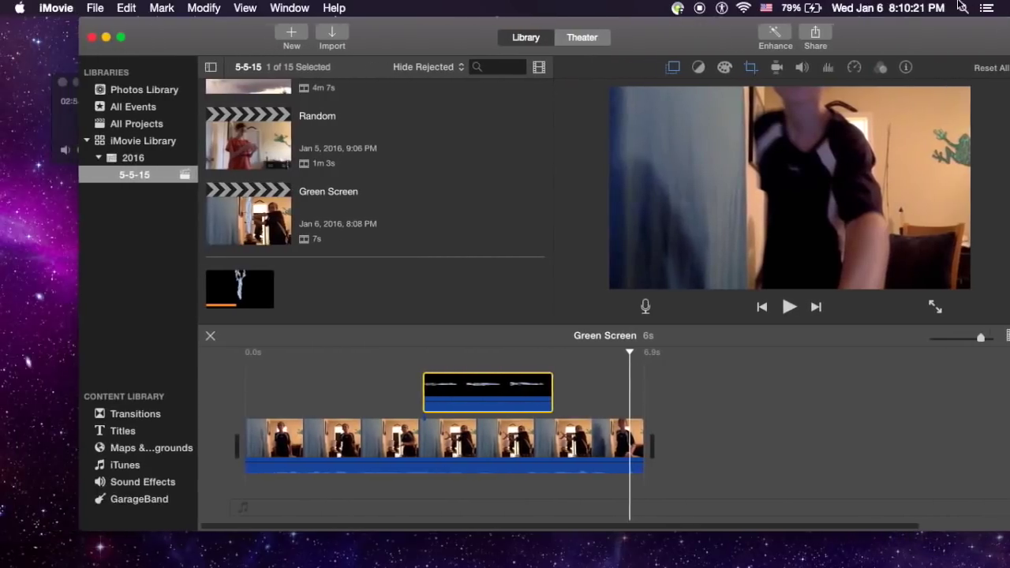
pyautogui.moveTo(905, 33)
pyautogui.mouseDown()
pyautogui.moveTo(921, 5)
pyautogui.moveTo(911, 5)
pyautogui.mouseUp()
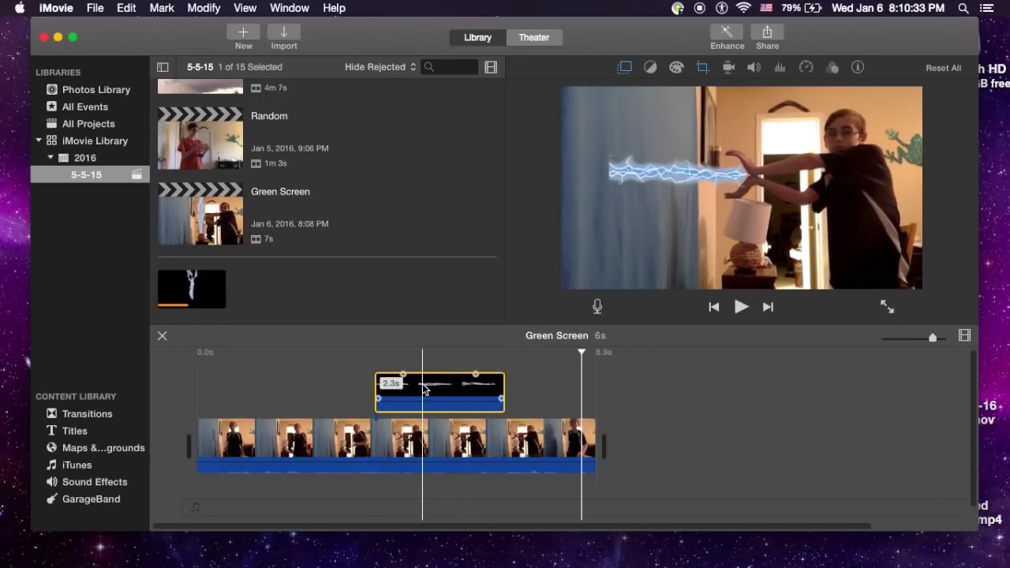
pyautogui.moveTo(661, 44); pyautogui.dragTo(417, 5)
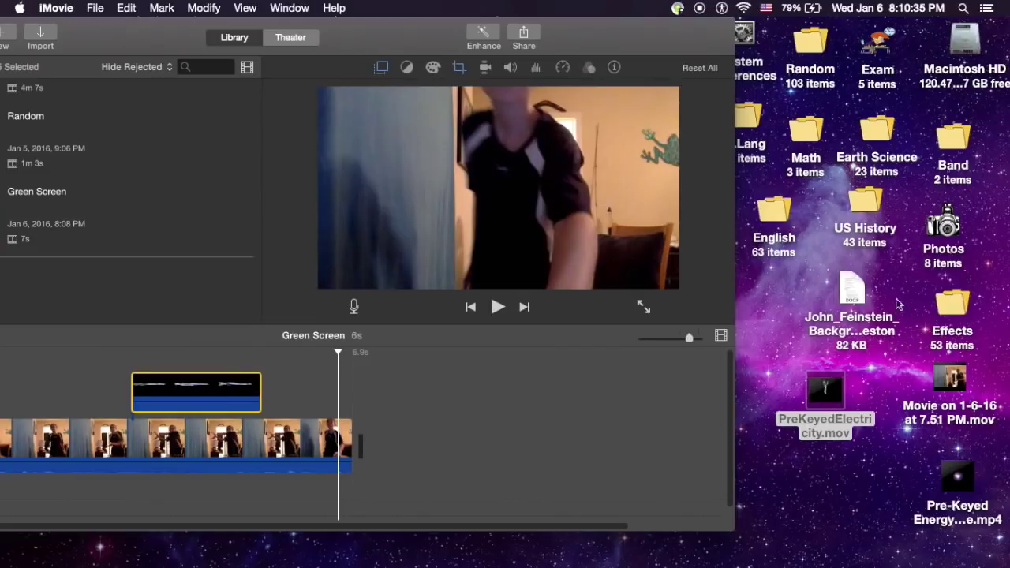
pyautogui.click(765, 354)
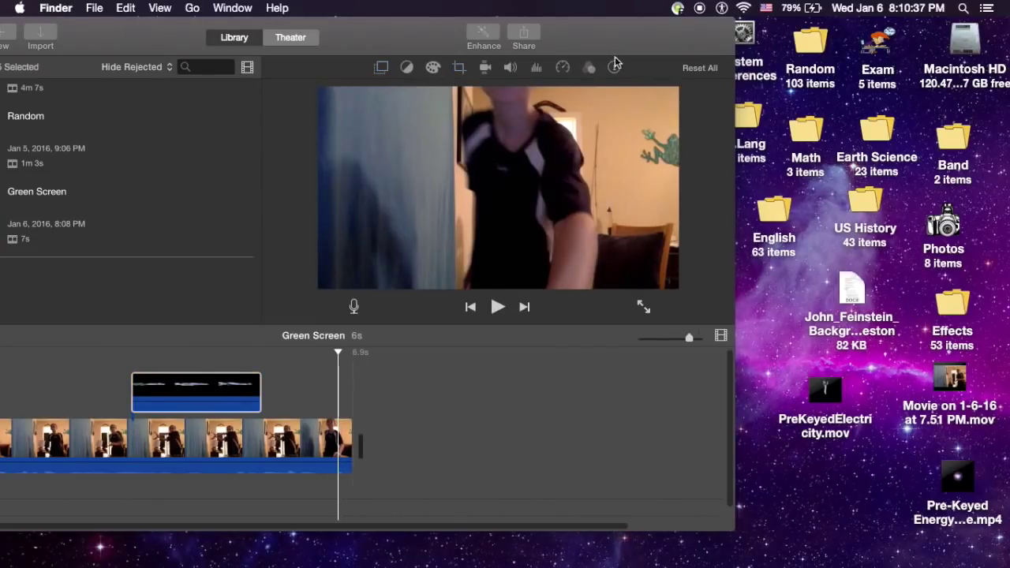
pyautogui.moveTo(616, 27)
pyautogui.mouseDown()
pyautogui.moveTo(821, 16)
pyautogui.moveTo(865, 31)
pyautogui.mouseUp()
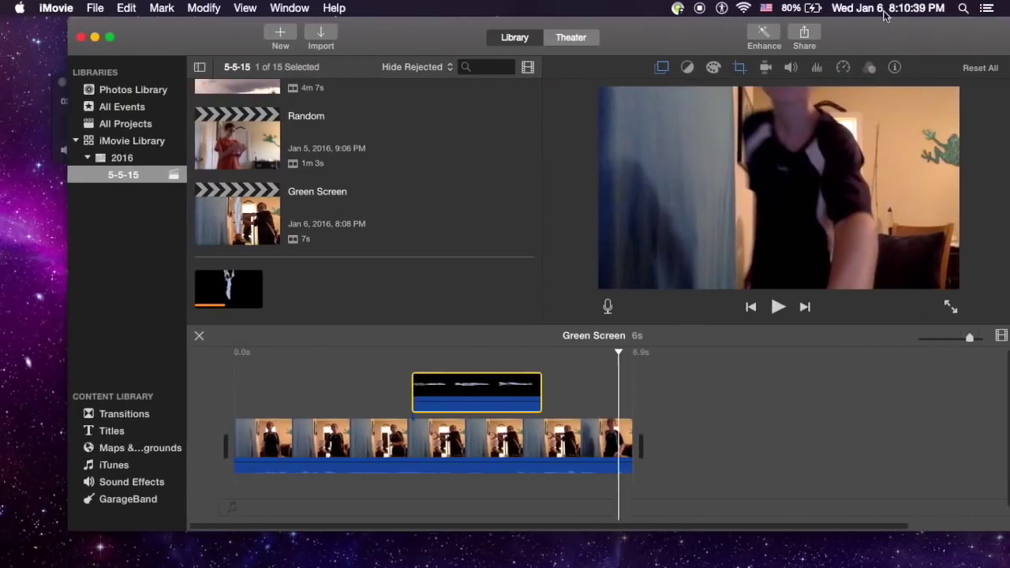